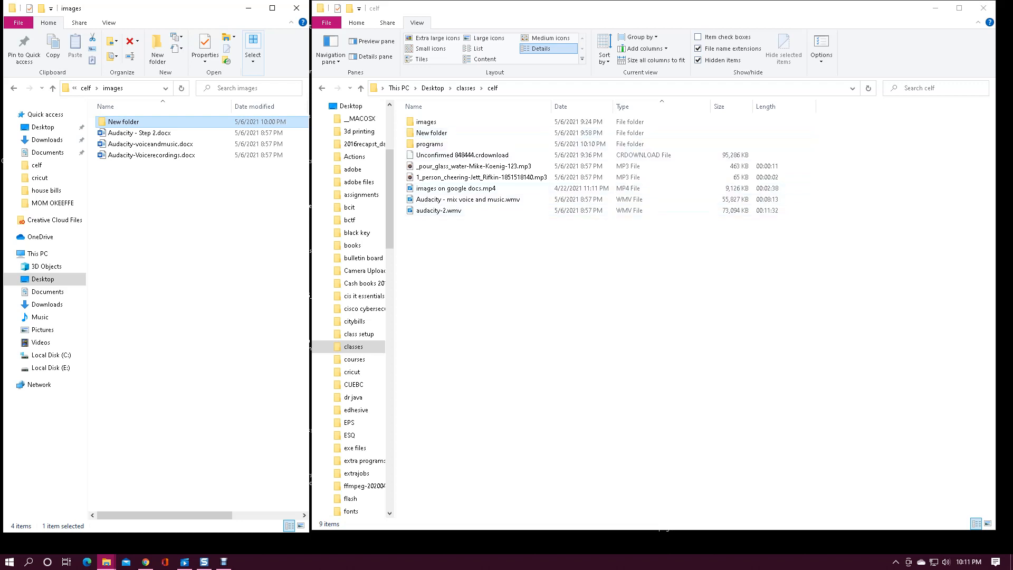
- Preview the celf folder in the large, extra large and medium icon layouts and as a list, and return to the details layout
left_click(488, 38)
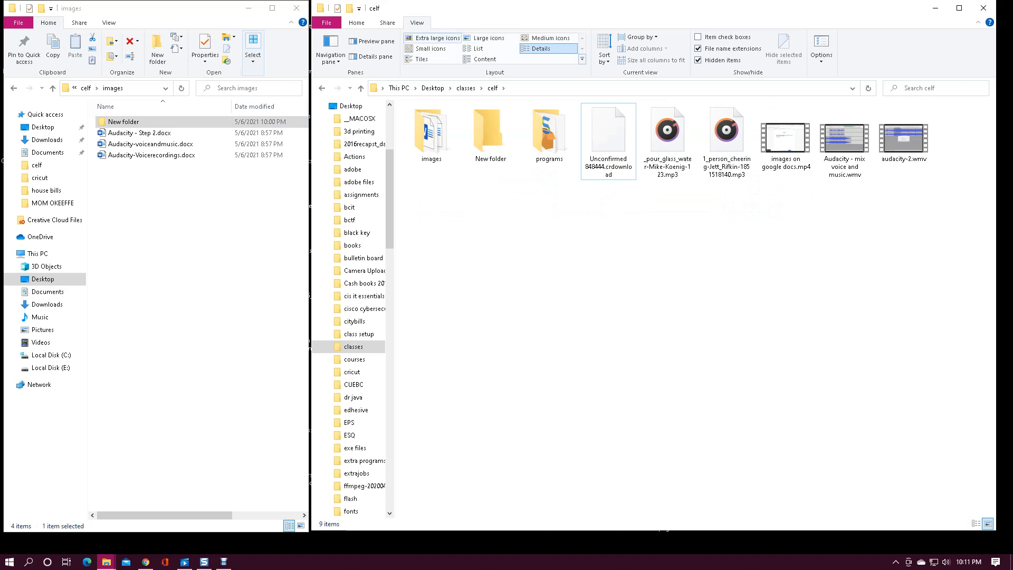
left_click(433, 39)
left_click(549, 38)
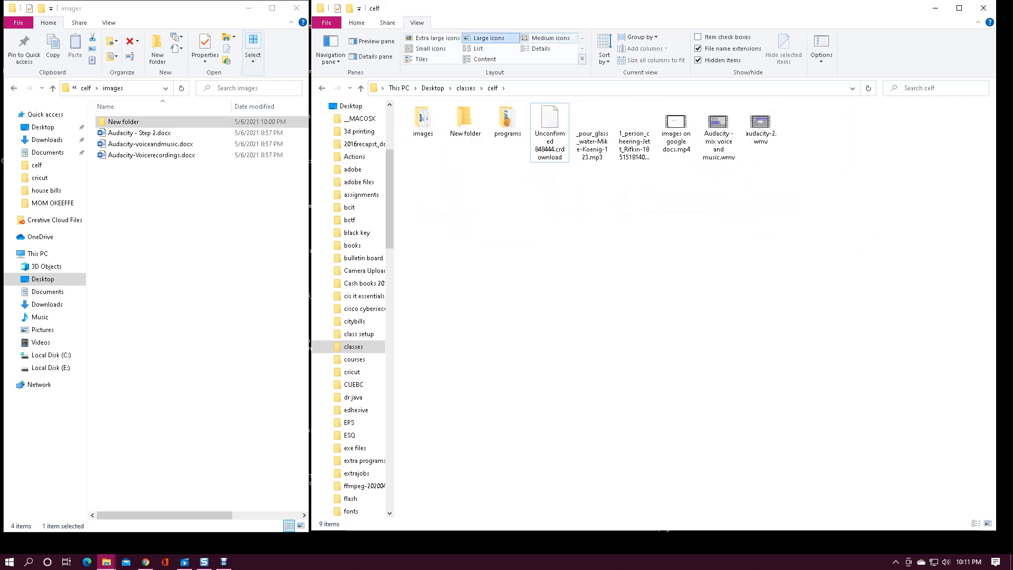
left_click(478, 48)
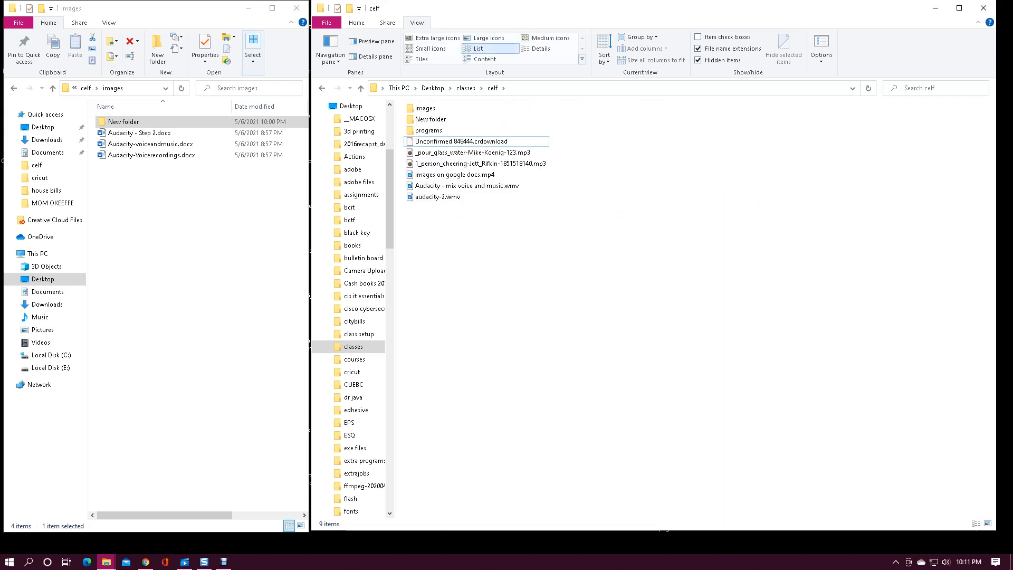
left_click(541, 48)
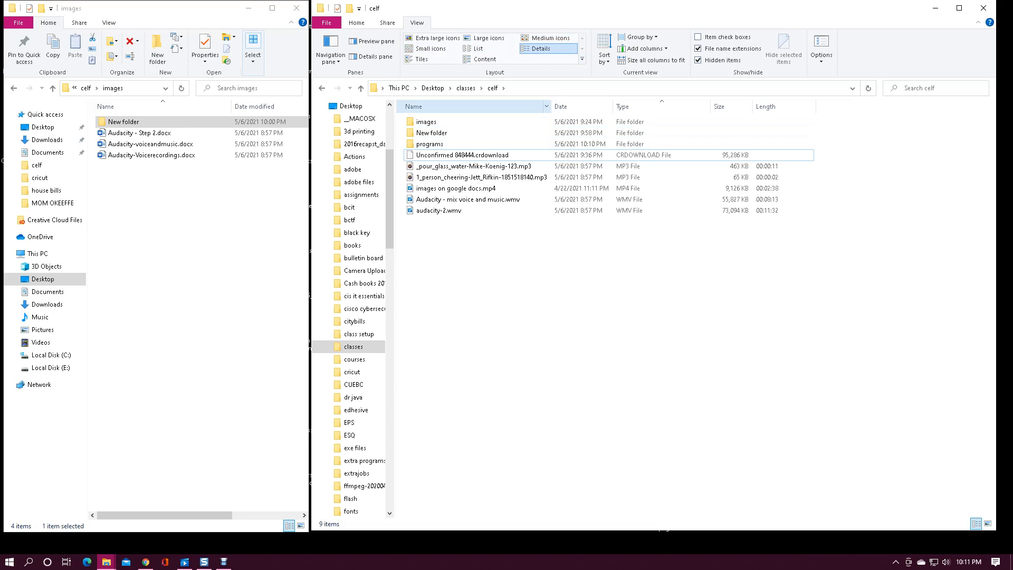
- Adjust the Name column's width in the celf folder and sort its contents by type in descending order
mouse_move(551, 106)
left_mouse_down()
mouse_move(492, 106)
mouse_move(649, 106)
mouse_move(551, 106)
left_mouse_up()
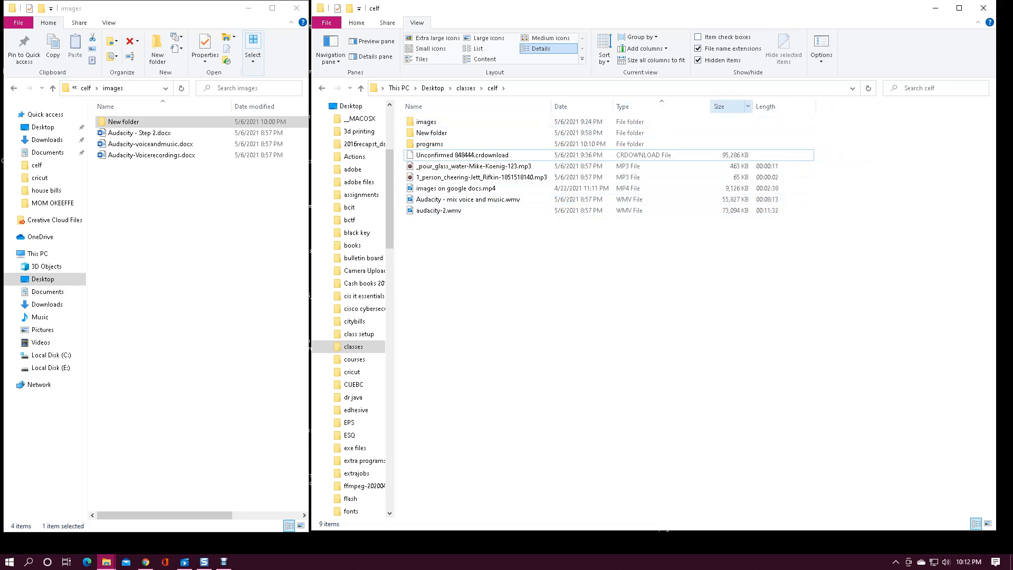
left_click(660, 106)
left_click(660, 106)
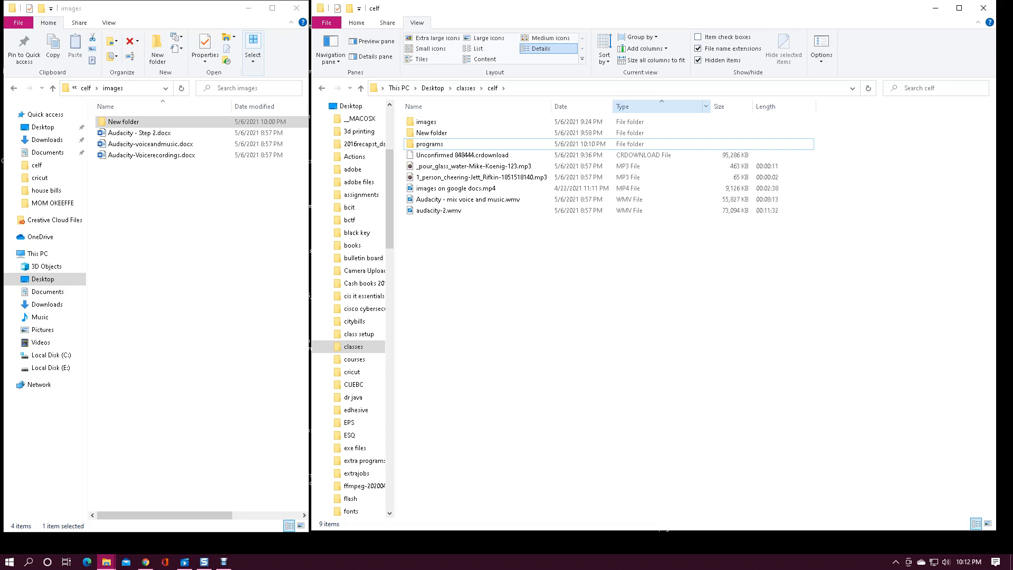
left_click(657, 106)
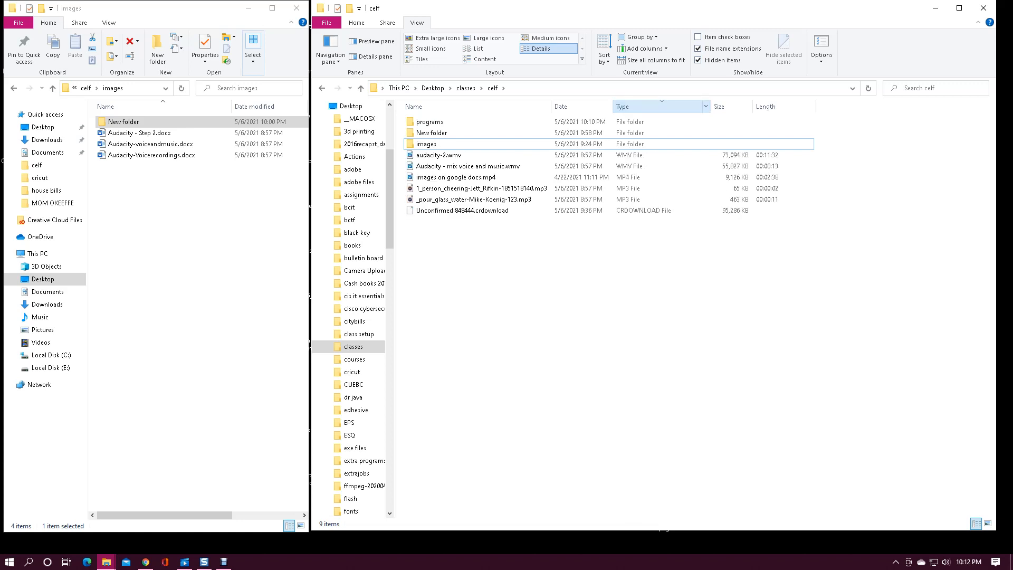
left_click(657, 106)
left_click(657, 106)
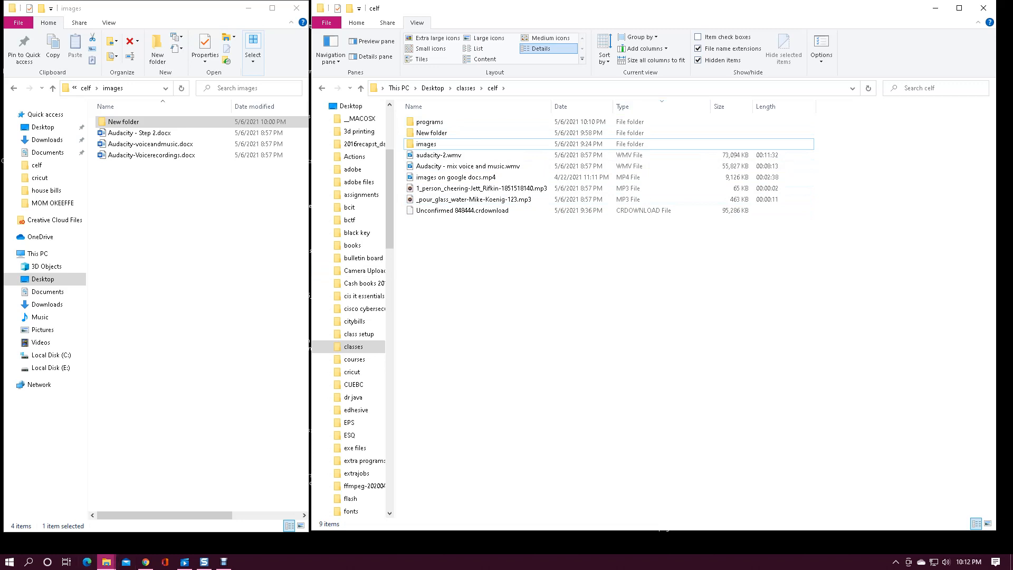
- Open an additional File Explorer window and close the old celf folder window
mouse_move(106, 562)
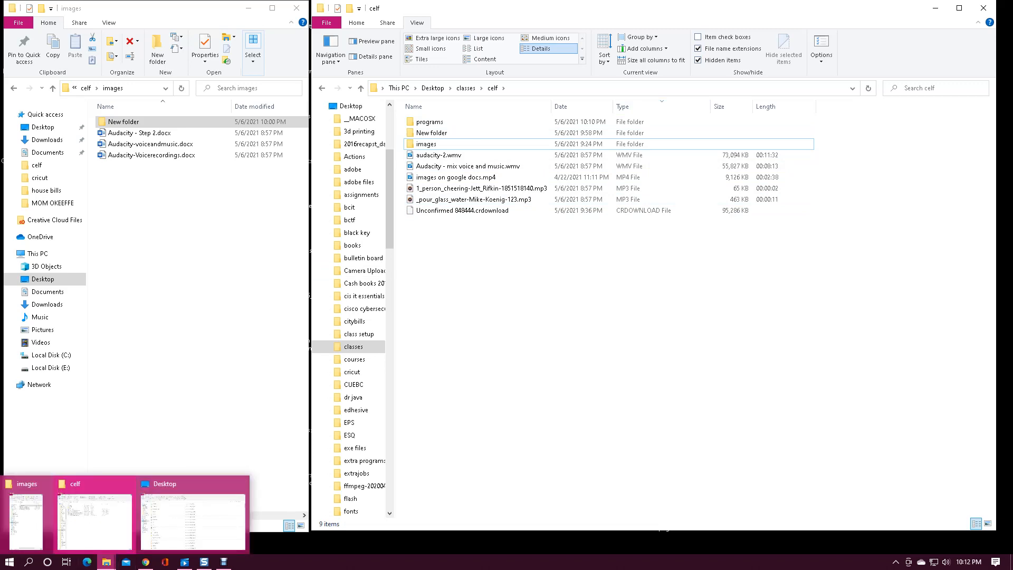
right_click(107, 562)
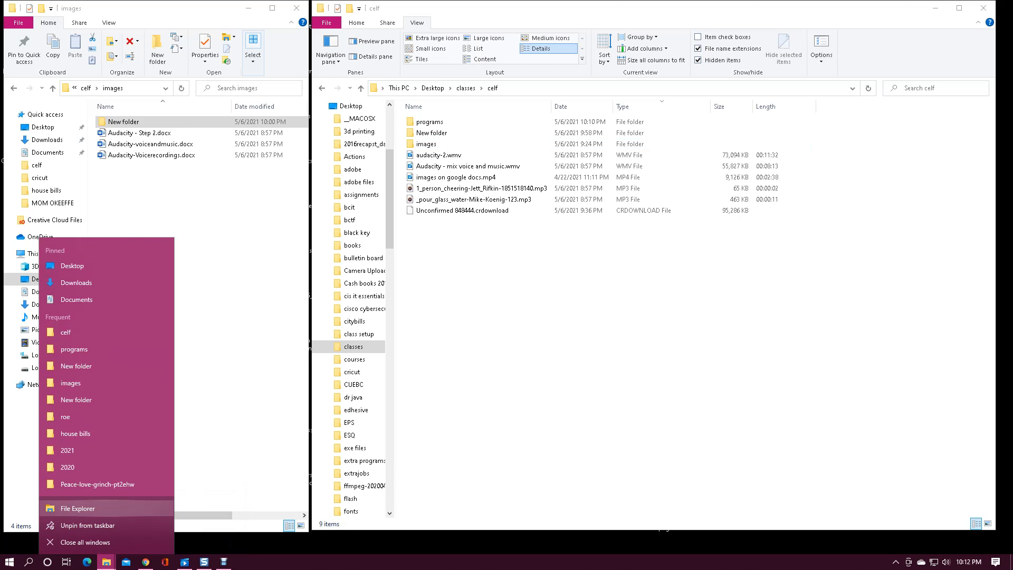
left_click(77, 509)
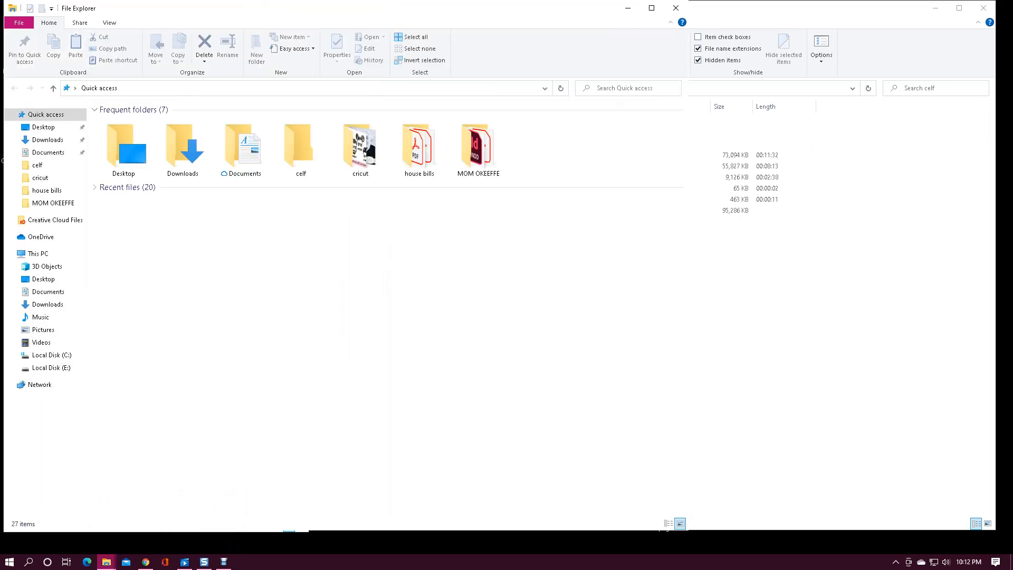
left_click(984, 8)
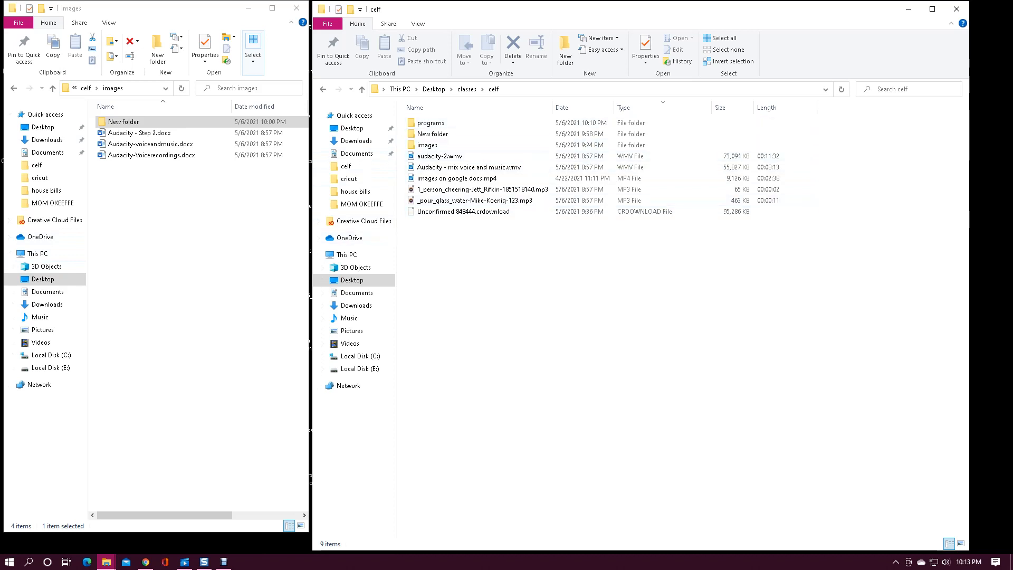
- Create a new subfolder named images inside the images folder
right_click(127, 228)
mouse_move(77, 367)
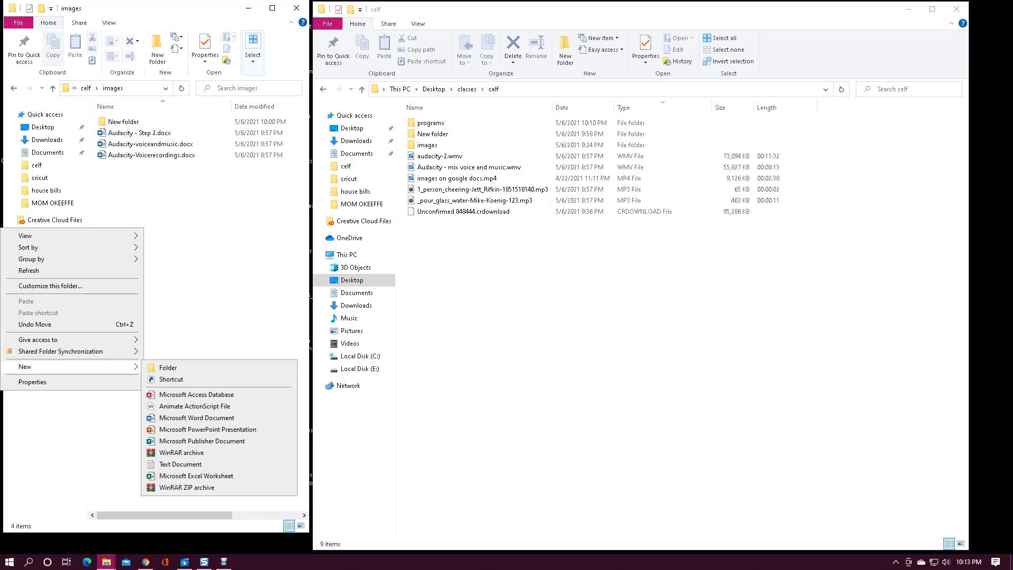
left_click(168, 367)
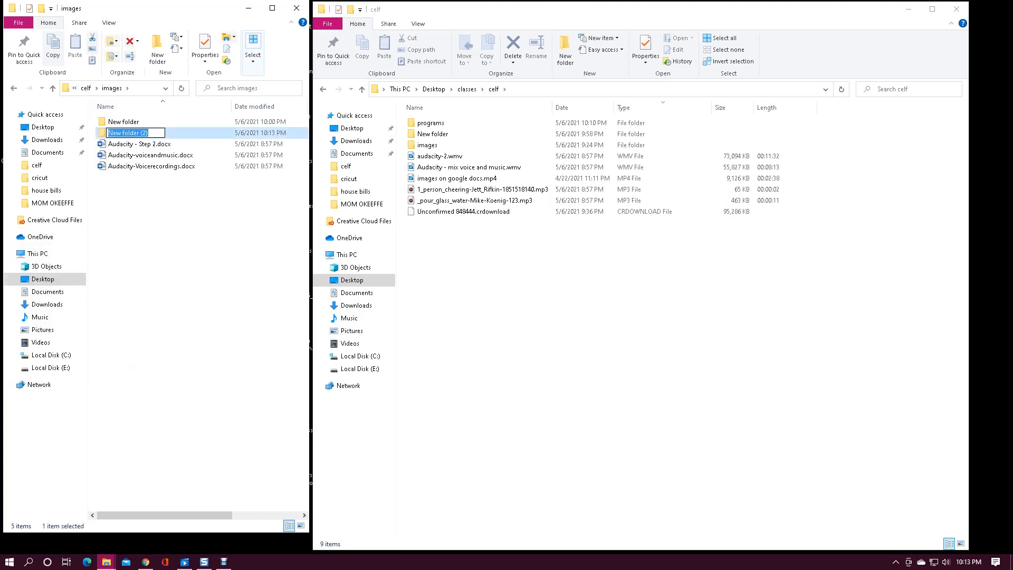
type("images")
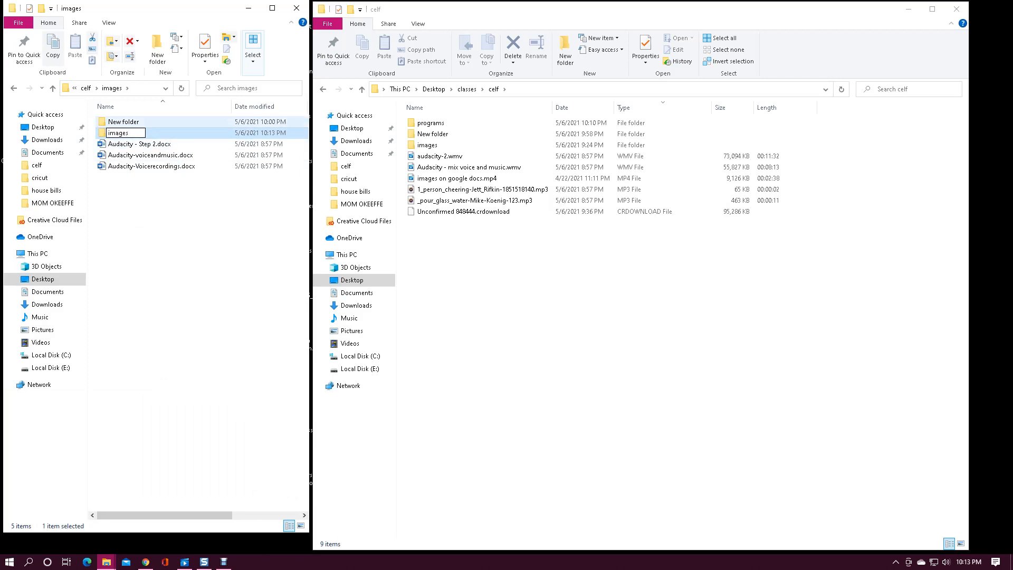
- Rename the existing New folder inside the images folder as programs
left_click(124, 122)
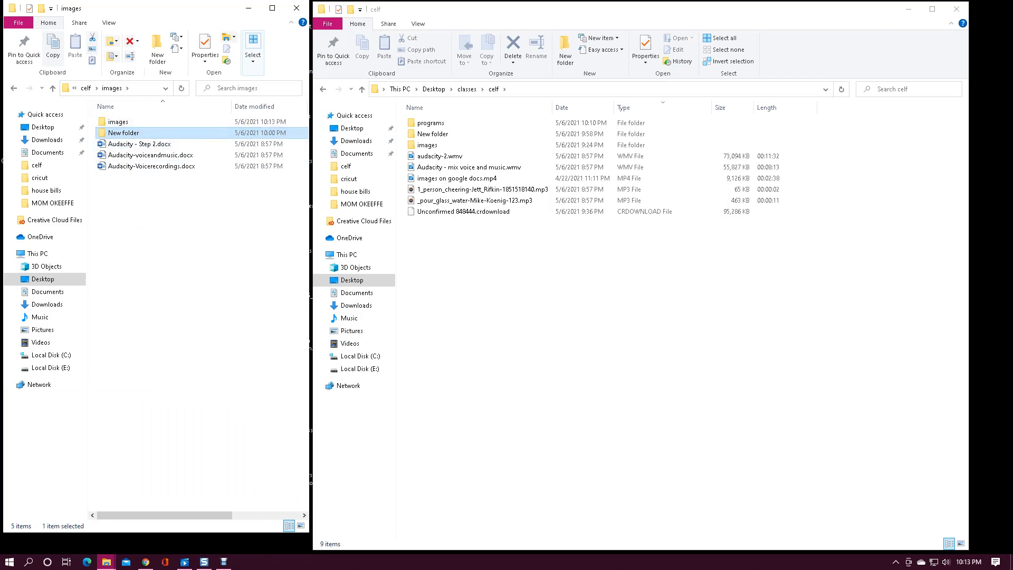
right_click(124, 132)
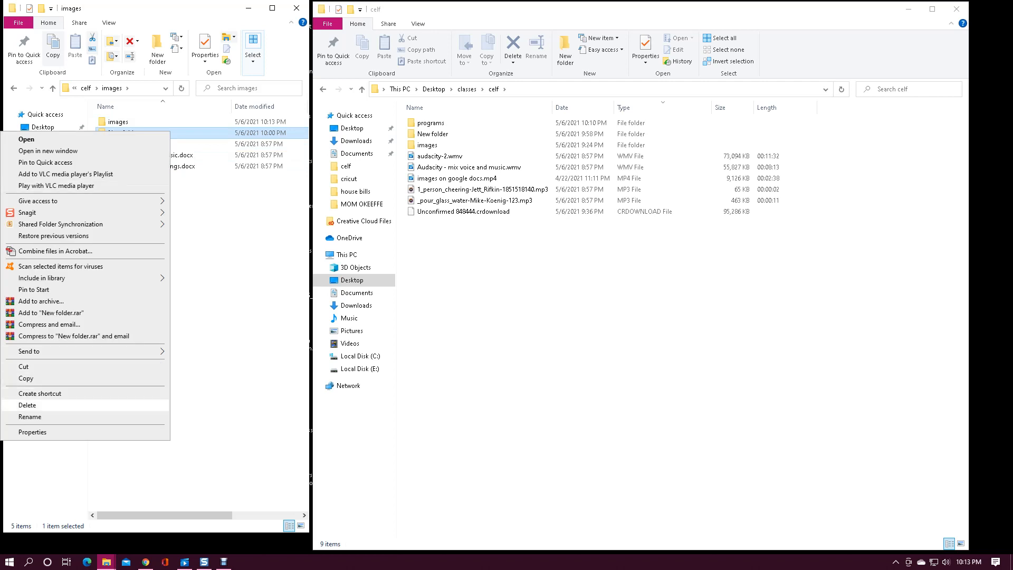
left_click(31, 417)
type("programs")
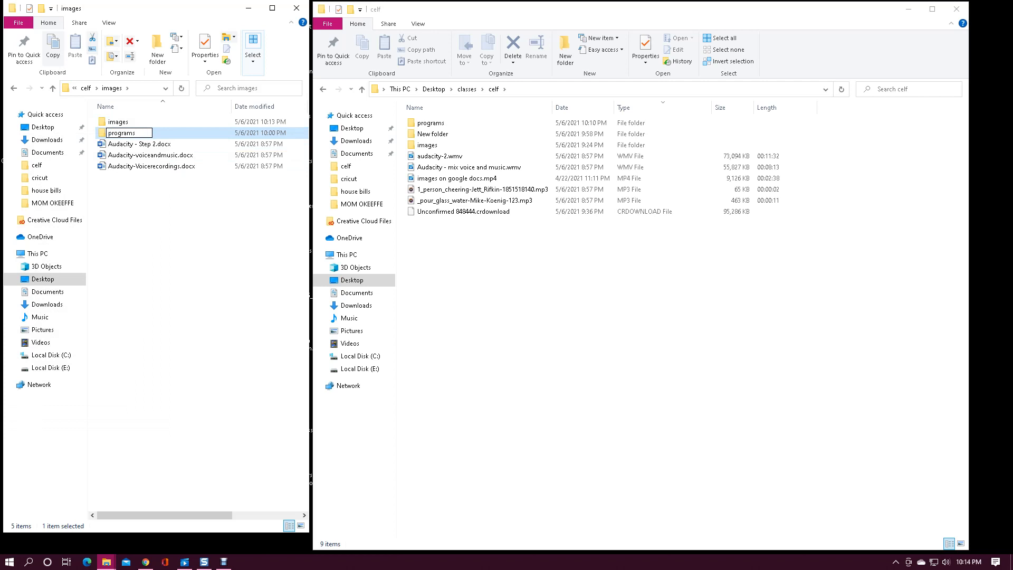
- Create another subfolder named audio inside the images folder
right_click(70, 248)
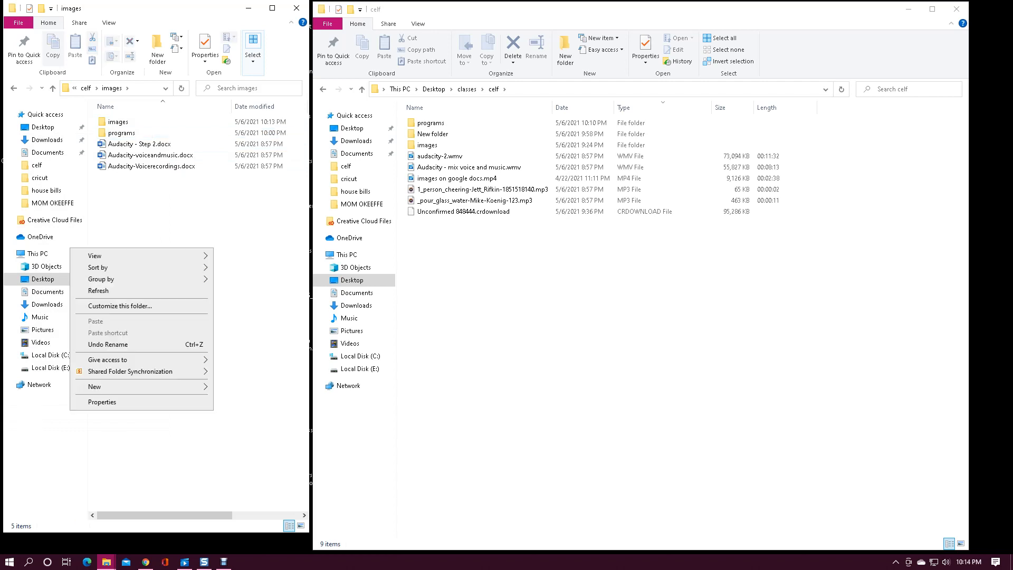
mouse_move(131, 387)
left_click(237, 387)
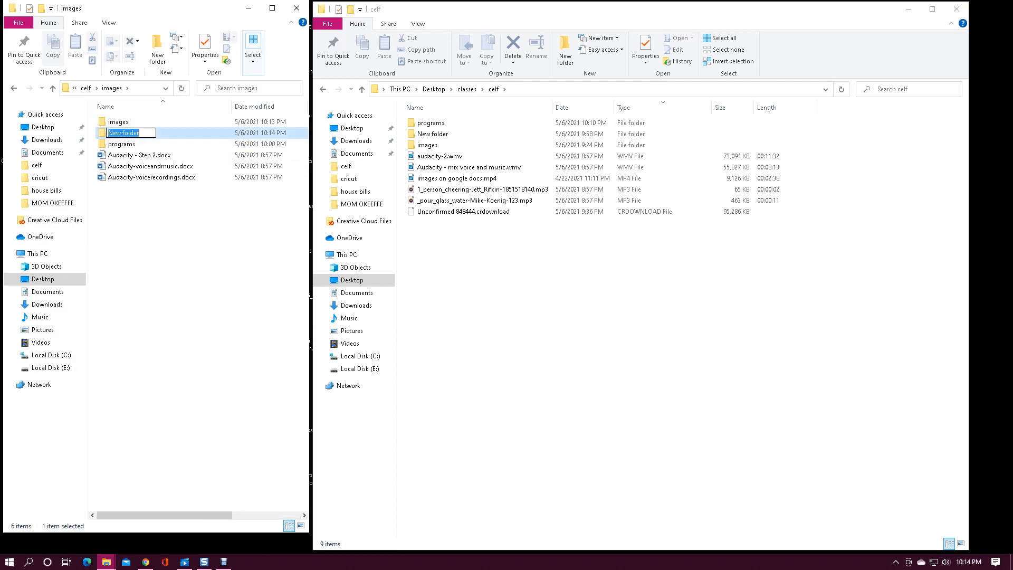
type("audio")
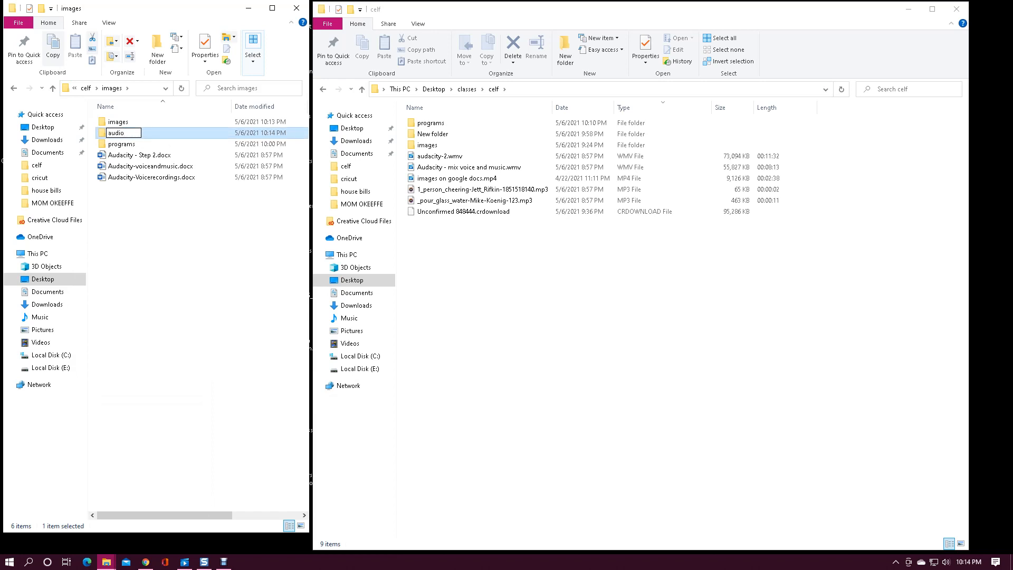
- Add a subfolder named videos to the images folder
right_click(198, 267)
mouse_move(132, 405)
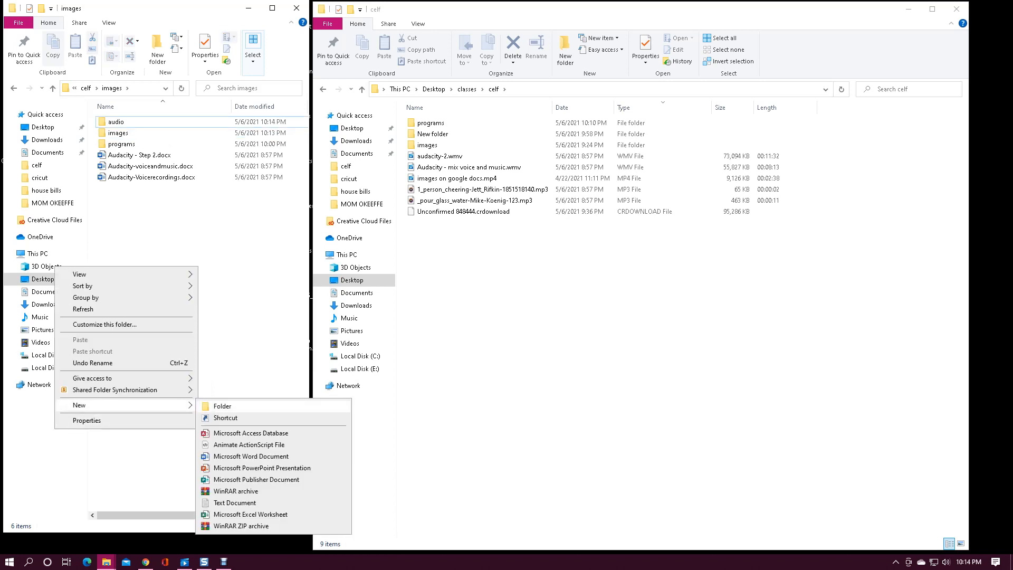
left_click(222, 405)
type("videos")
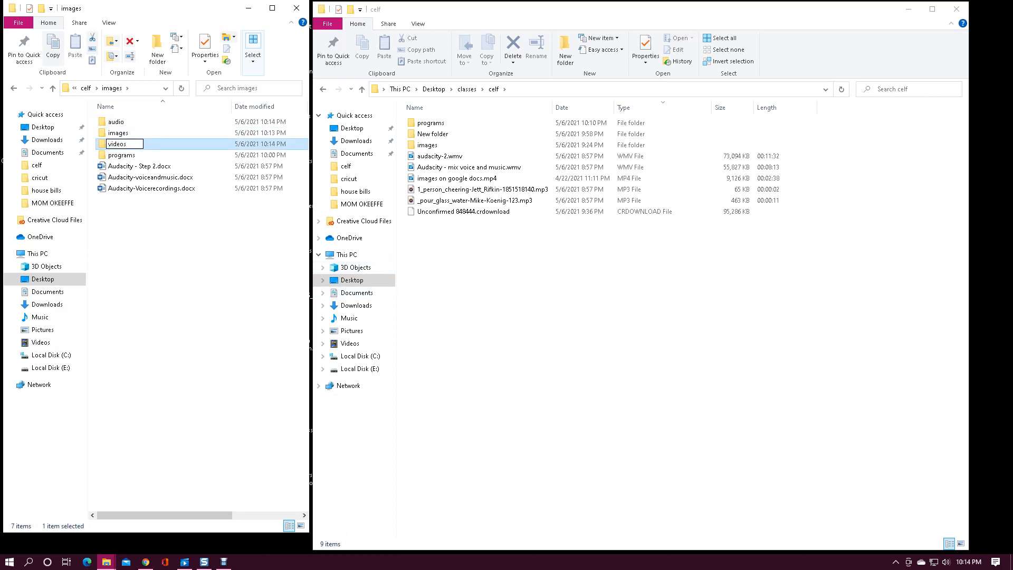
key("Return")
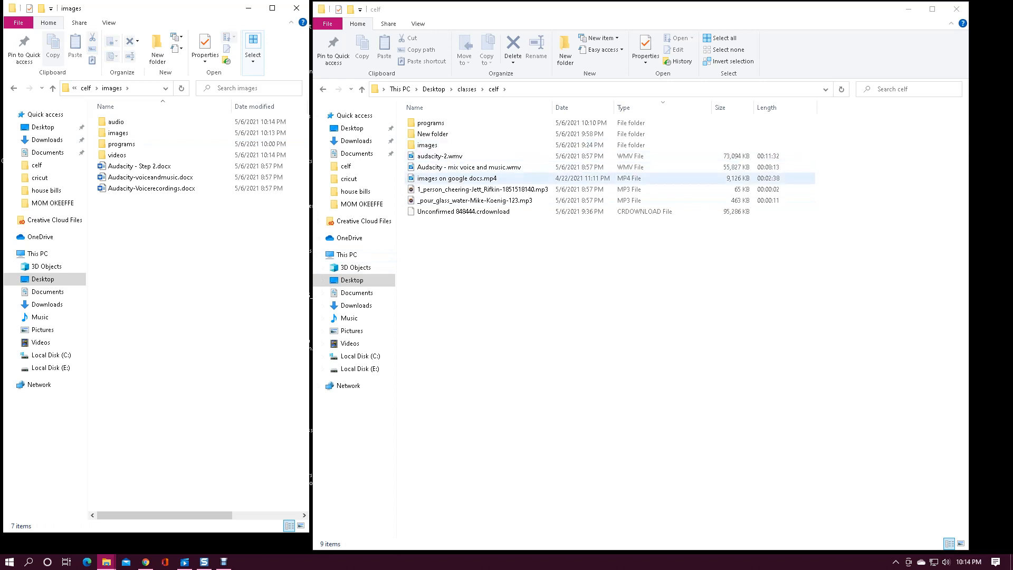
- Move audacity-2.wmv, Audacity - mix voice and music.wmv and images on google docs.mp4 from celf into the videos folder, and check its contents
left_click(439, 156)
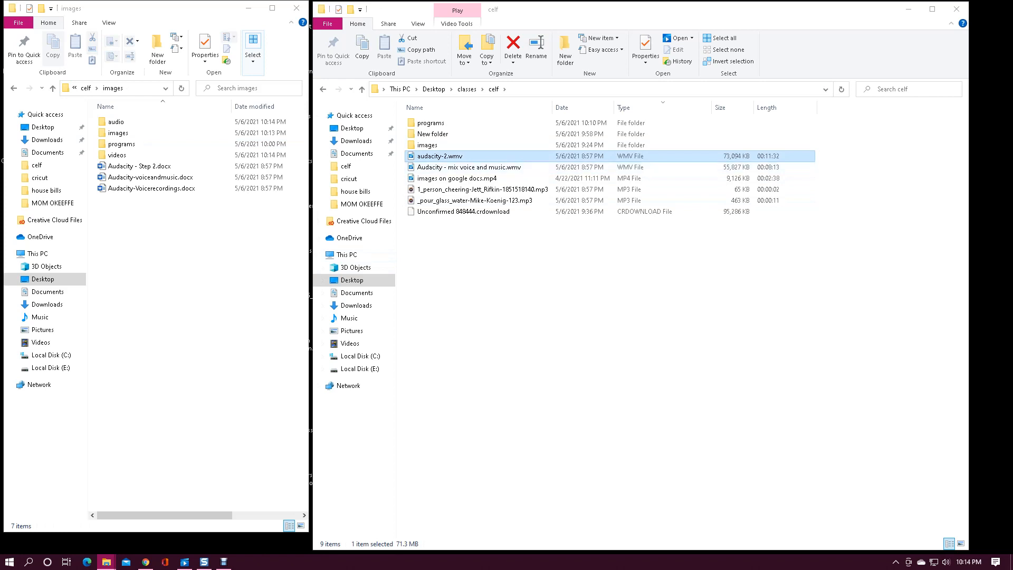
left_click(448, 167, "ctrl")
left_click(447, 178, "ctrl")
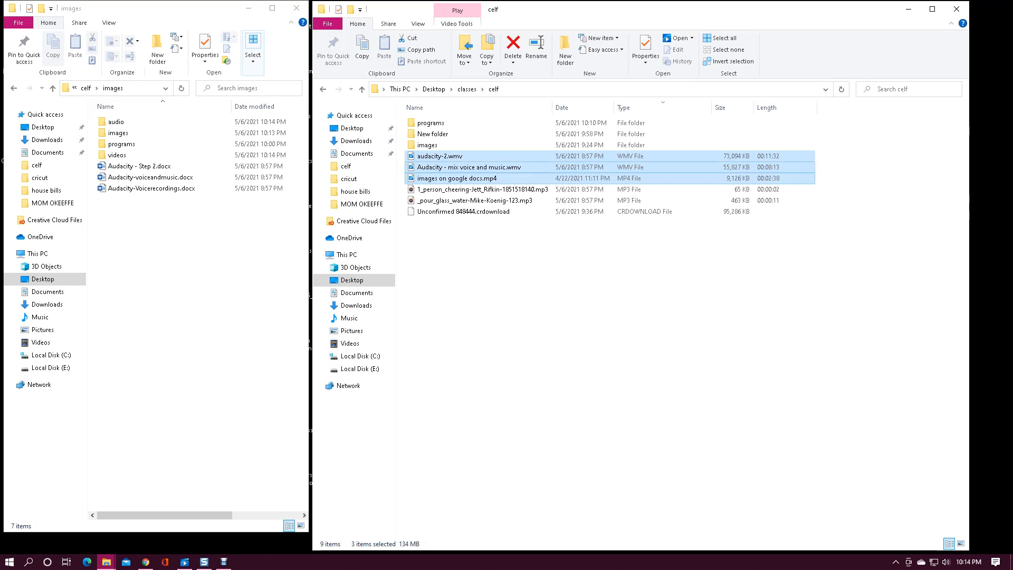
left_click_drag(422, 175, 142, 157)
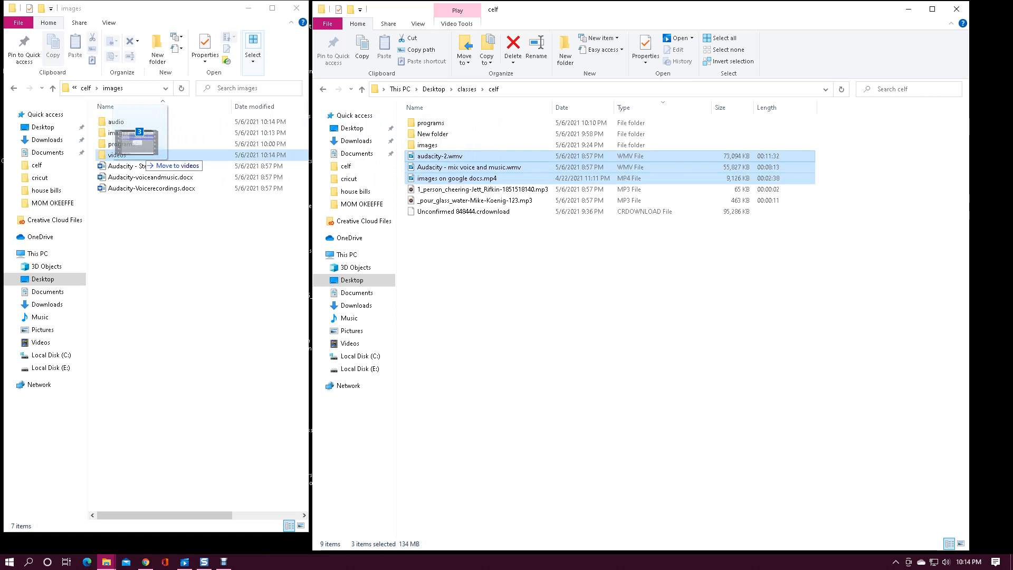
left_click_drag(139, 155, 139, 156)
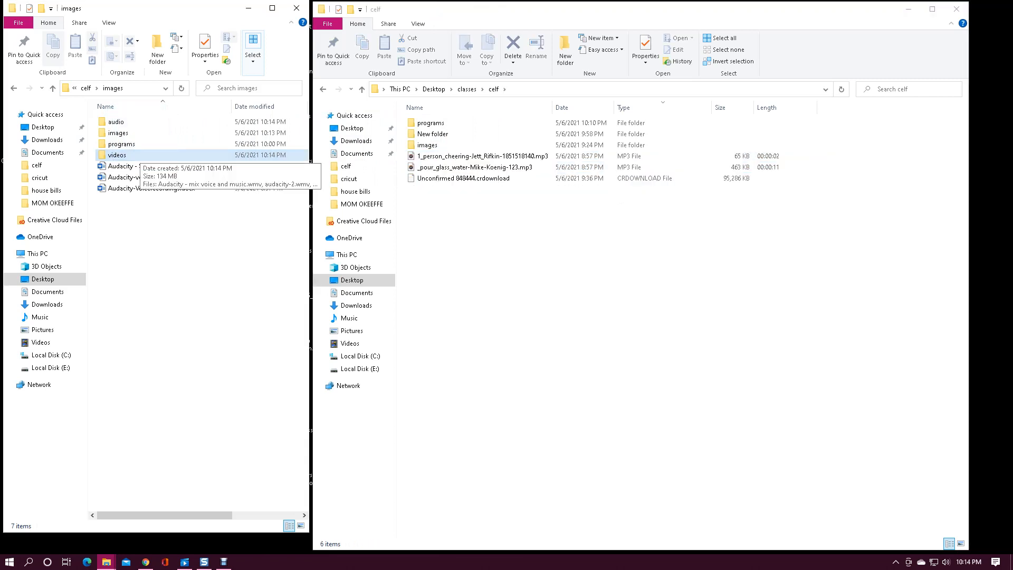
double_click(139, 156)
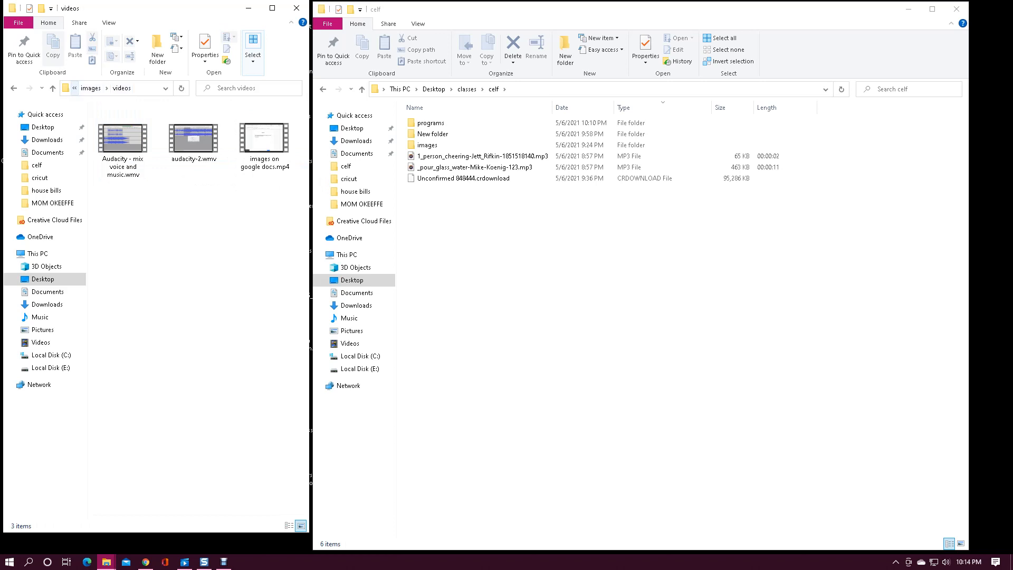
left_click(89, 88)
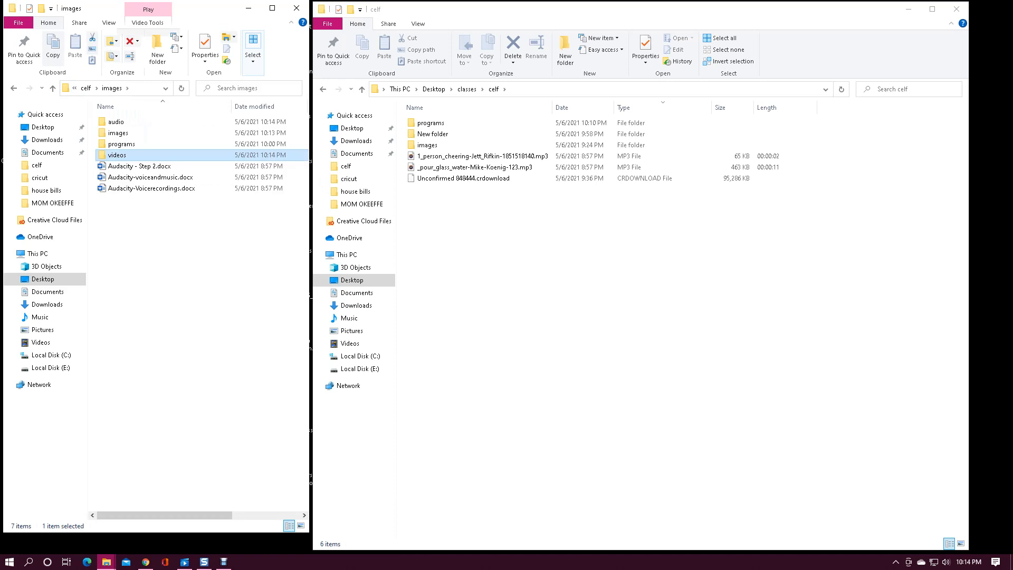
- Go up to the celf folder in the images window and copy the 1_person_cheering MP3 from the other celf window into it
left_click(86, 89)
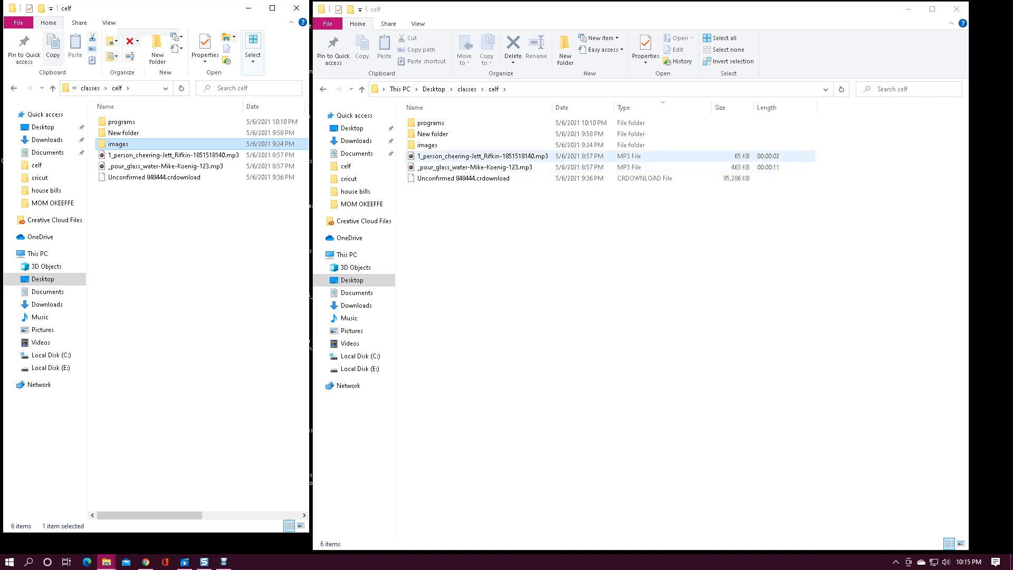
left_click(483, 157)
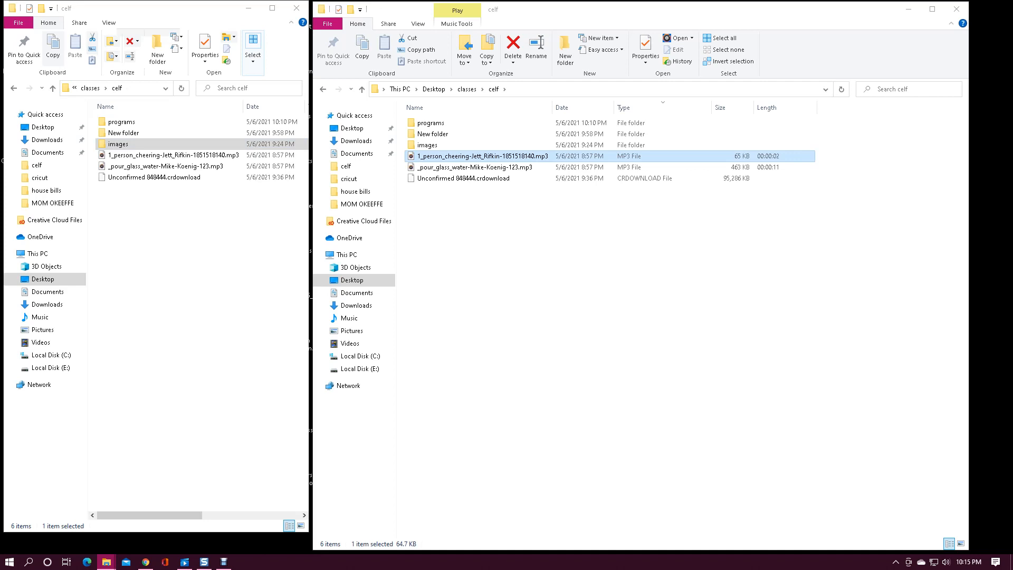
left_click_drag(482, 156, 201, 273)
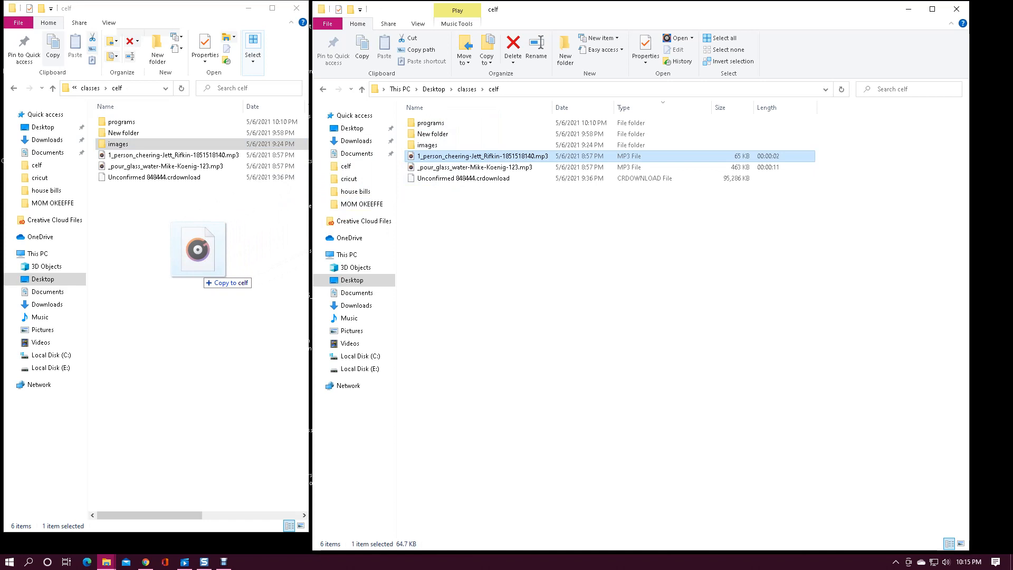
left_click_drag(201, 273, 201, 272)
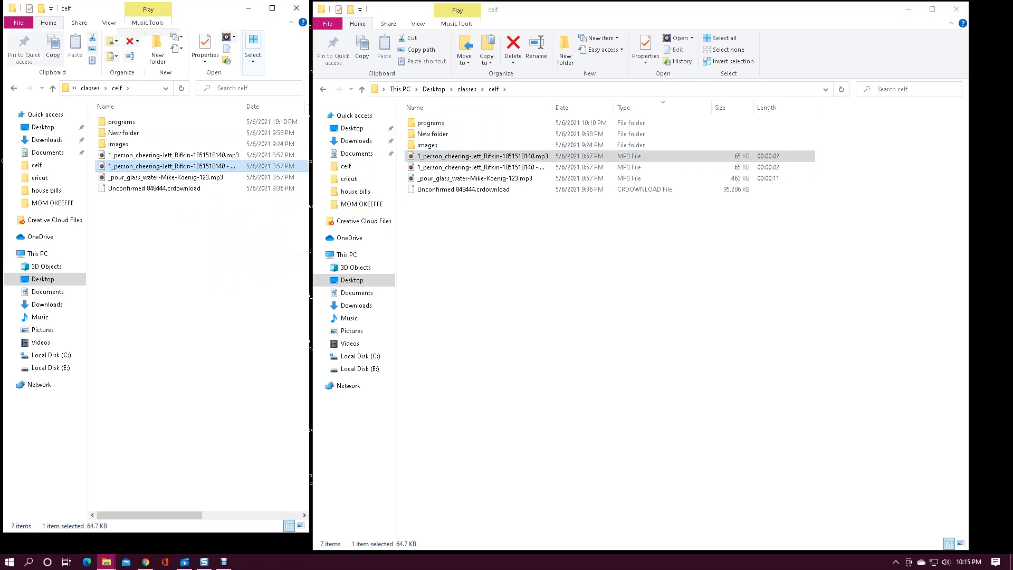